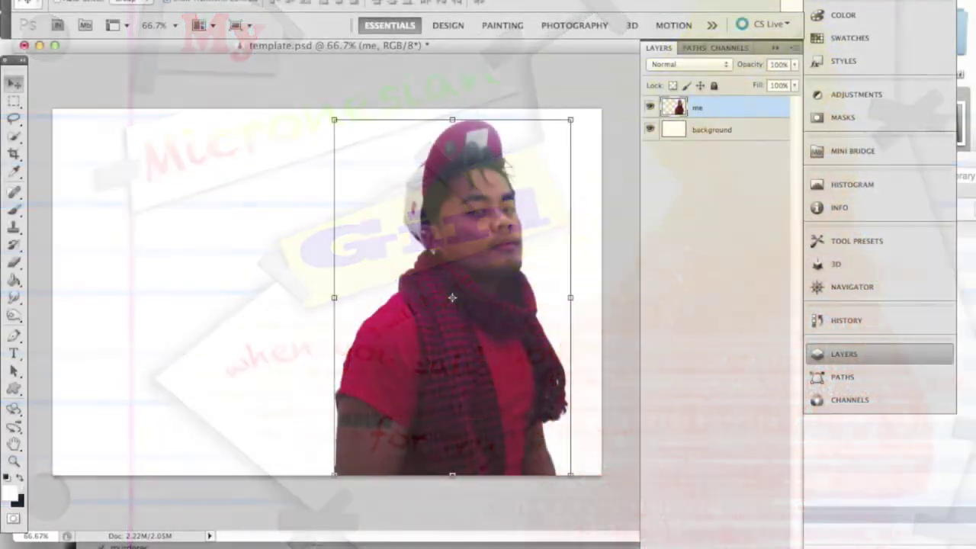
Select the photo's shadow tones with Color Range
left_click(328, 127)
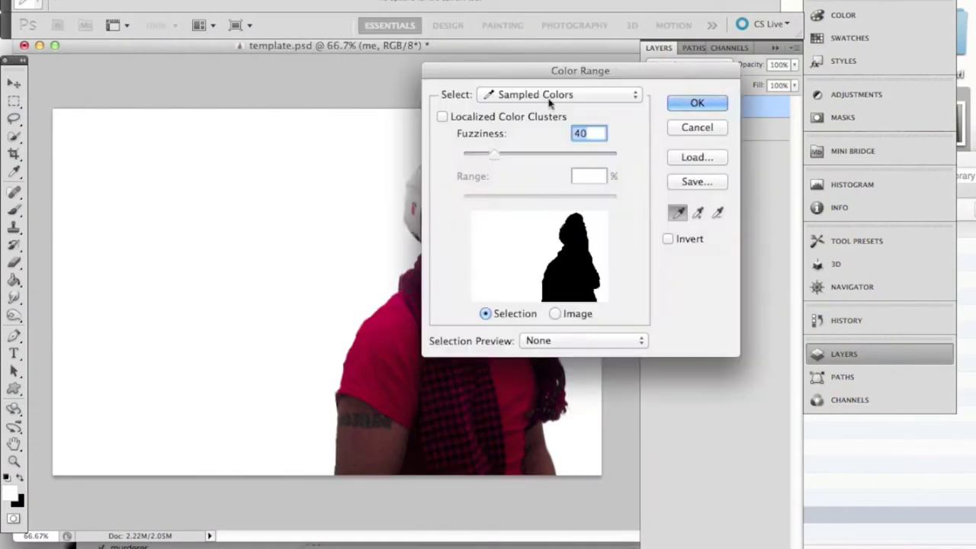
left_click(692, 102)
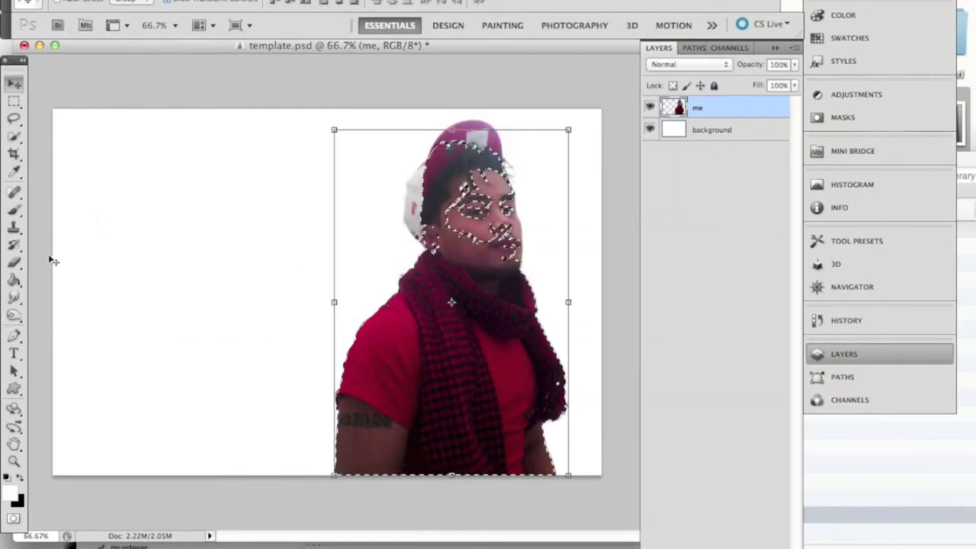
key("p")
key("w")
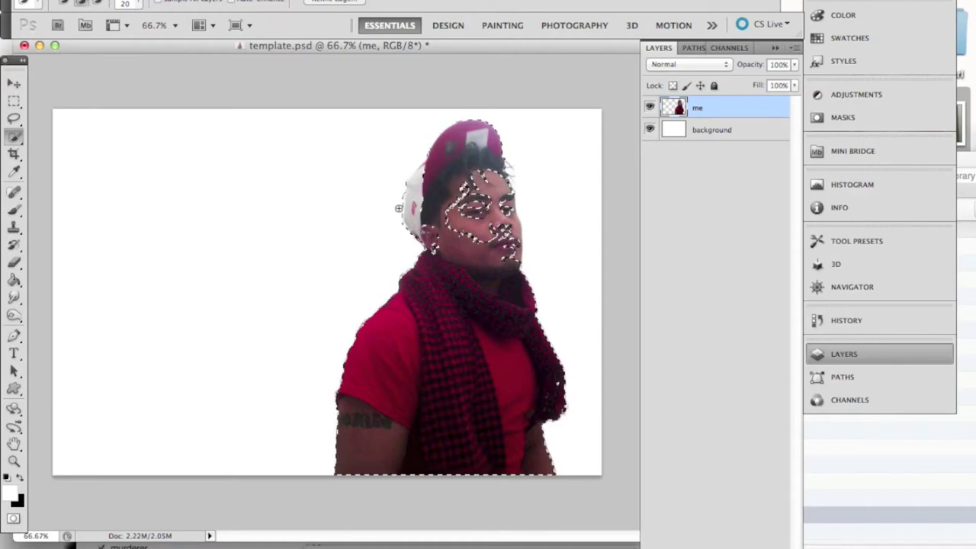
Copy the shadow selection to a new layer named 'shadows'
key("ctrl+j")
double_click(706, 108)
type("shadows")
left_click(697, 129)
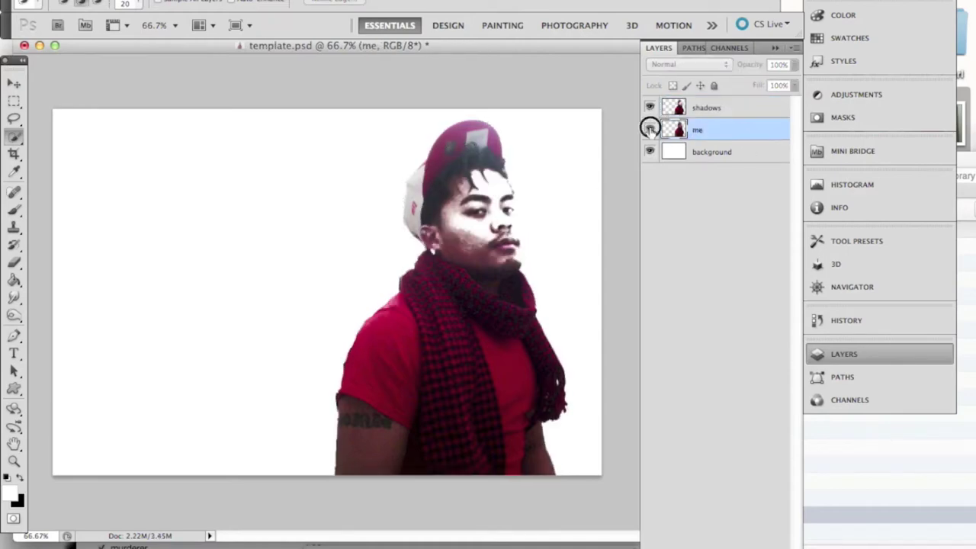
Copy a Color Range midtones selection to a new layer named Midtones and hide the me layer
left_click(534, 96)
left_click(504, 235)
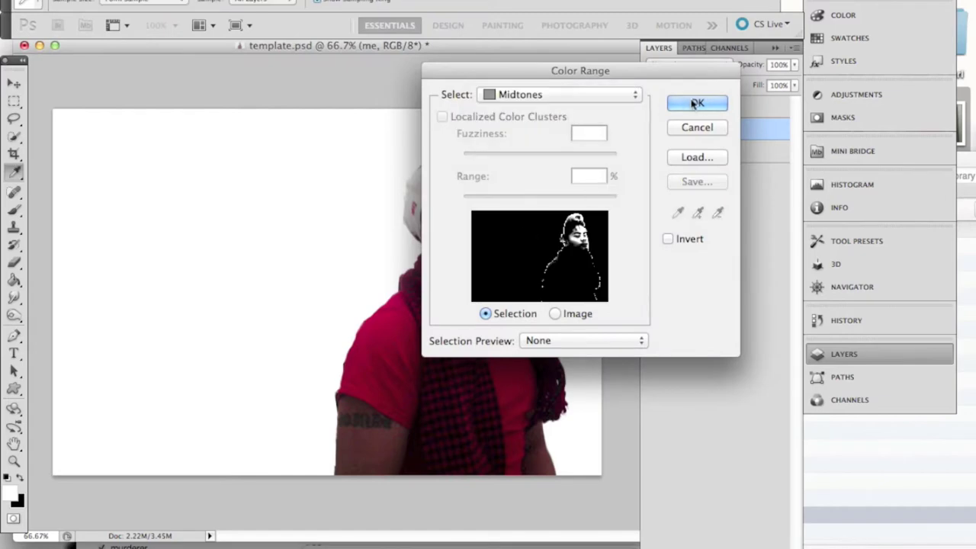
left_click(693, 100)
key("ctrl+j")
left_click(649, 151)
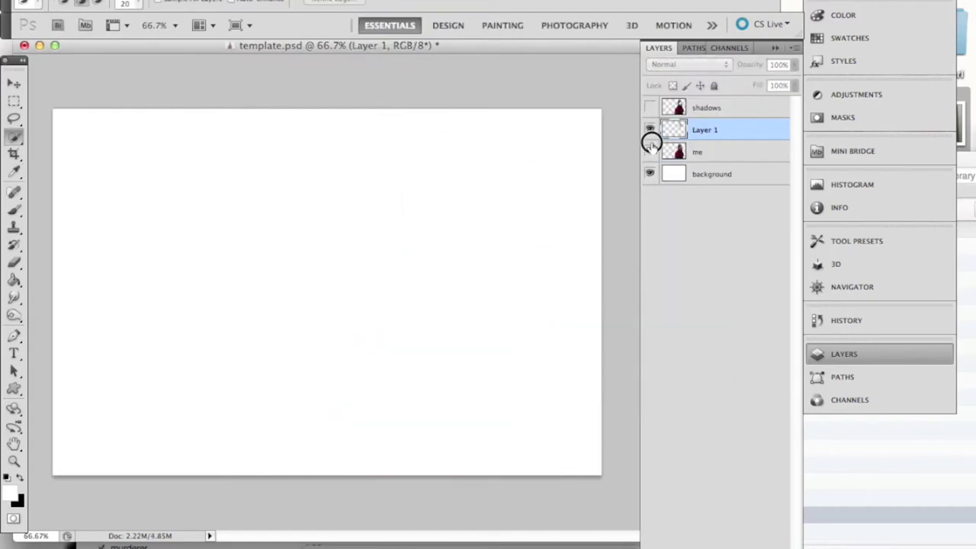
left_click(157, 2)
double_click(705, 130)
type("Midtow")
Fill the Midtones layer with 50% Gray and the shadows figure with black
left_click(157, 1)
left_click(163, 226)
left_click(458, 211)
left_click(584, 196)
left_click(157, 1)
left_click(157, 227)
left_click(584, 197)
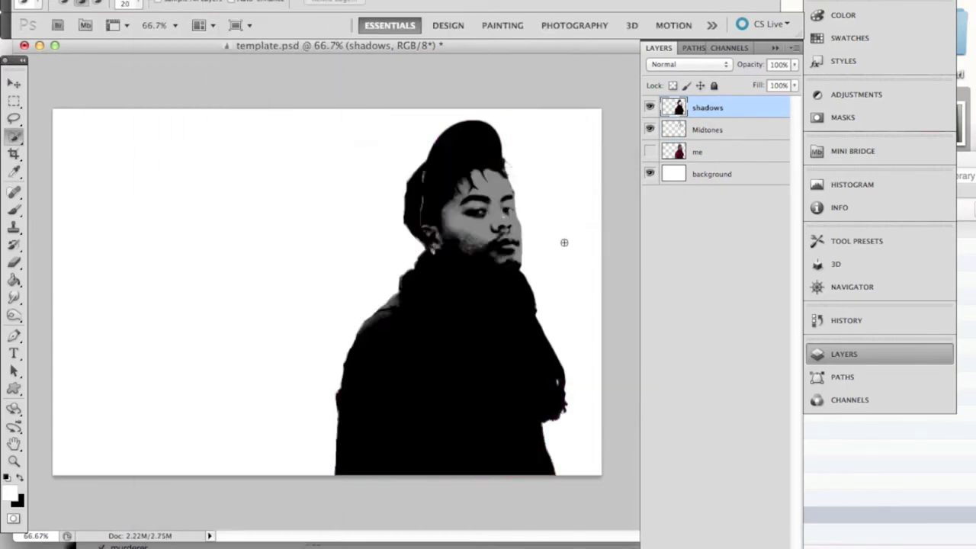
Merge Midtones down into shadows and add a new empty layer on top
right_click(724, 132)
left_click(752, 437)
key("ctrl+shift+alt+n")
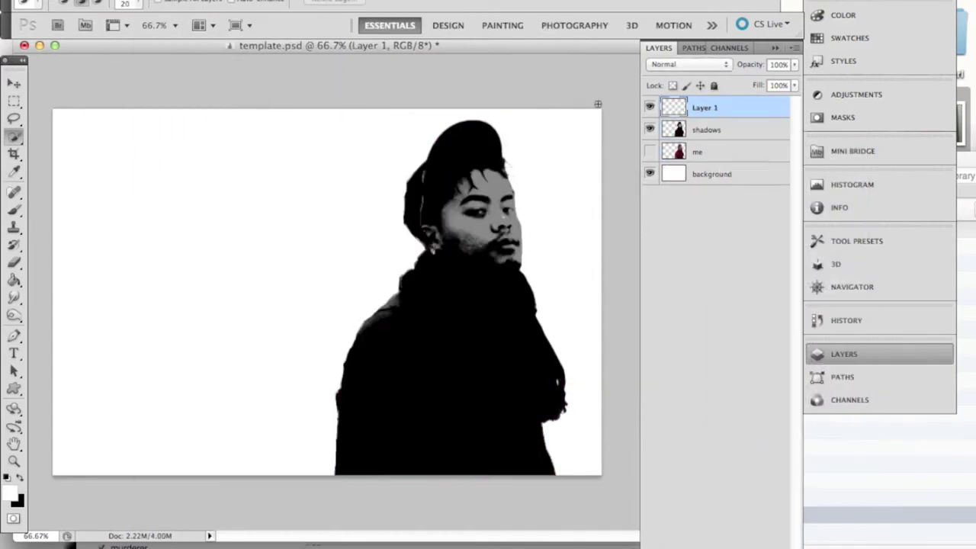
key("b")
left_click(35, 4)
Pick the large text-shaped brush tip to stamp quote text on Layer 1, then return to the composite view
left_click(180, 193)
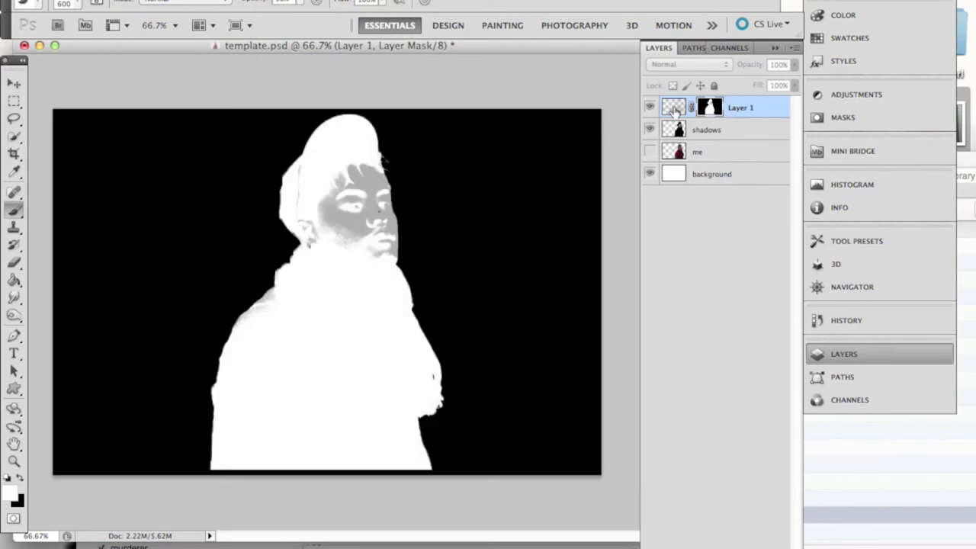
left_click(674, 109)
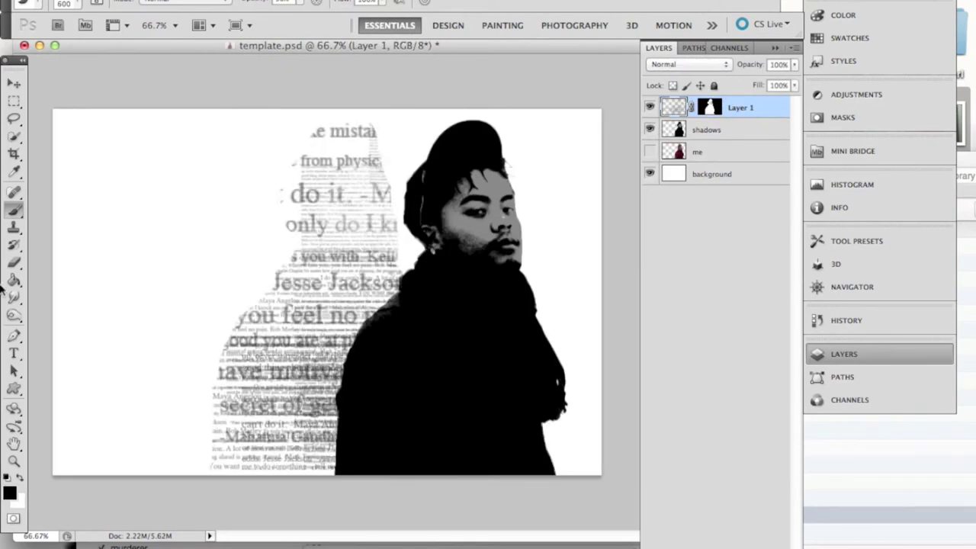
Paint over Layer 1's mask across the figure, hide shadows, and invert the mask
left_click(23, 4)
mouse_move(335, 175)
left_mouse_down()
mouse_move(308, 268)
mouse_move(349, 191)
left_mouse_up()
left_click_drag(414, 300, 200, 414)
left_click(650, 130)
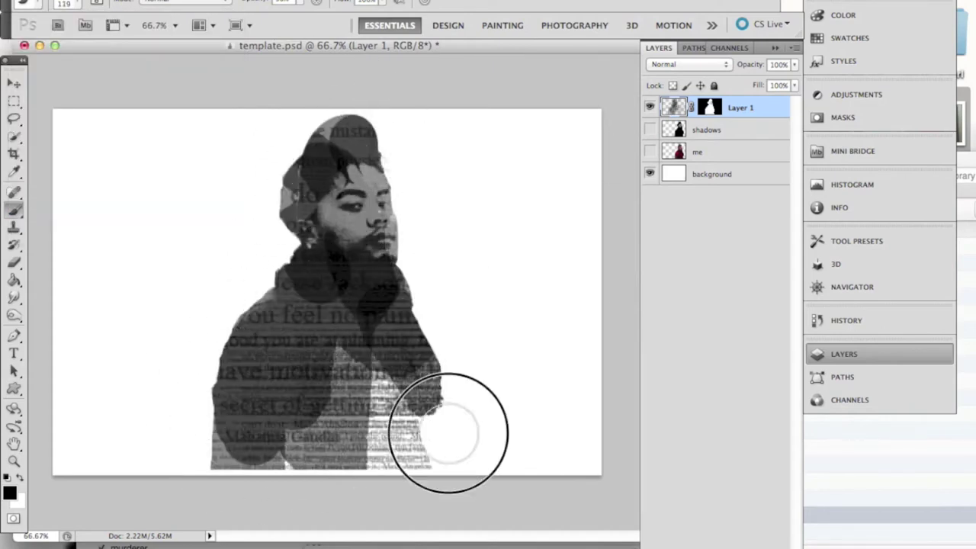
left_click_drag(449, 433, 252, 252)
mouse_move(489, 364)
left_mouse_down()
mouse_move(269, 447)
mouse_move(404, 420)
left_mouse_up()
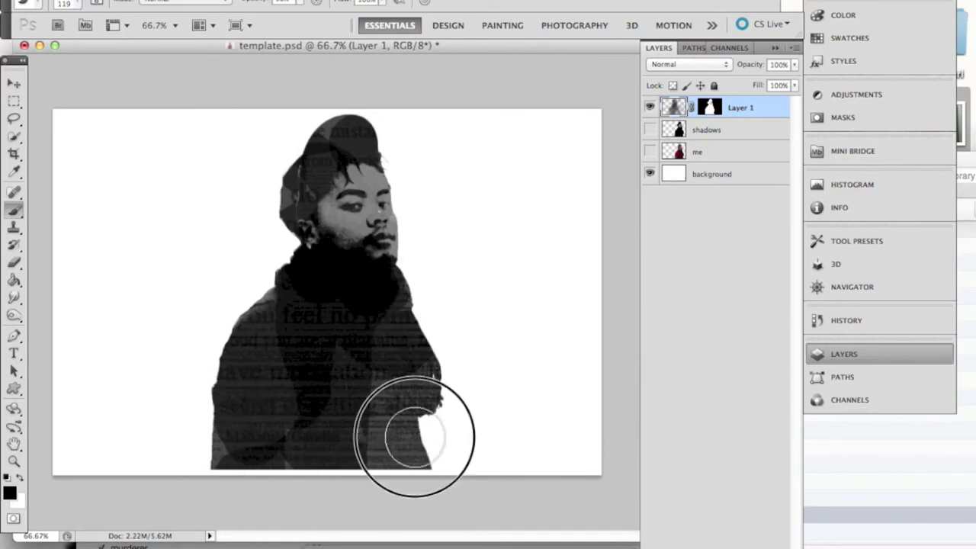
left_click_drag(298, 414, 426, 422)
key("ctrl+i")
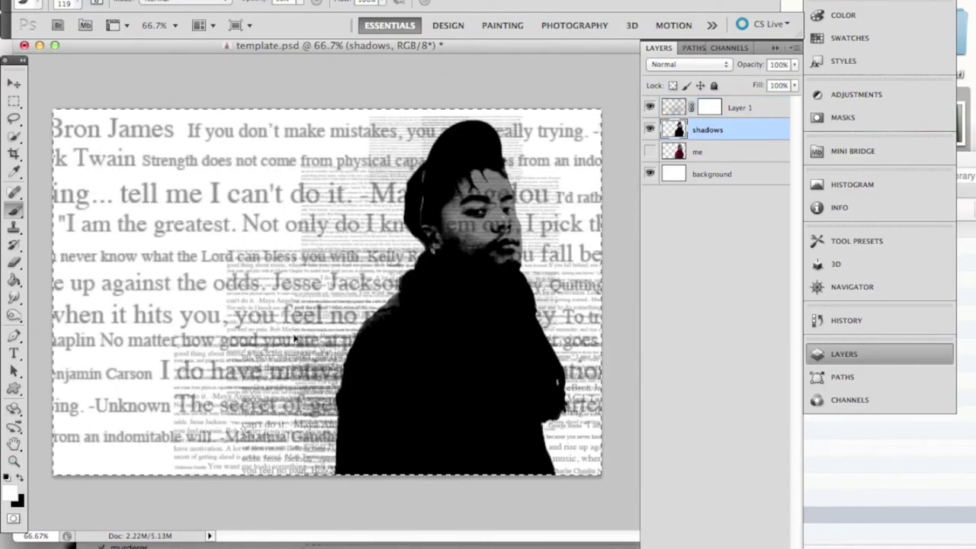
Stamp quote text across the canvas with brush tip 759 at 500 px
left_click(37, 4)
scroll(114, 167, "down", 2)
left_click(156, 189)
key("Return")
left_click(252, 358)
left_click(279, 321)
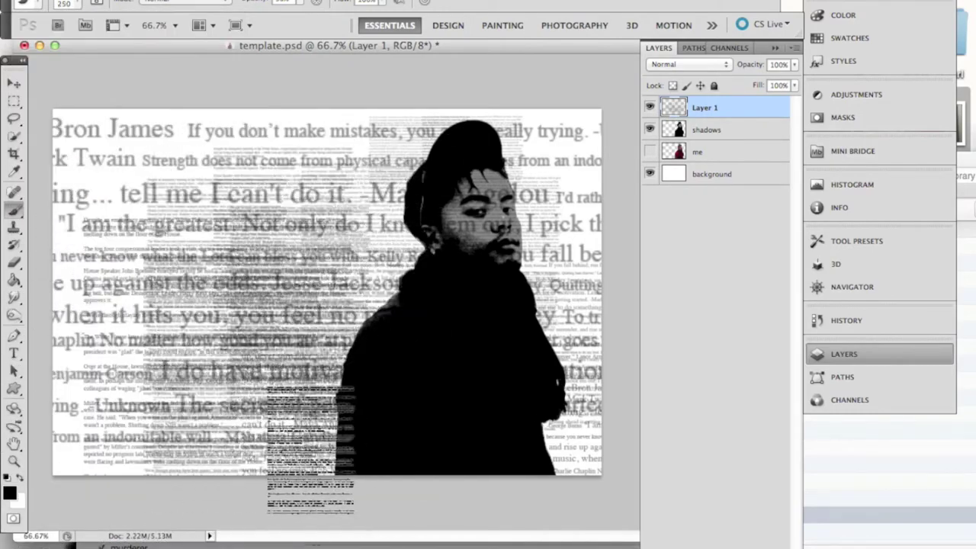
left_click(275, 244)
Paste the silhouette into Layer 1's mask and invert it so the figure shows
left_click(702, 135)
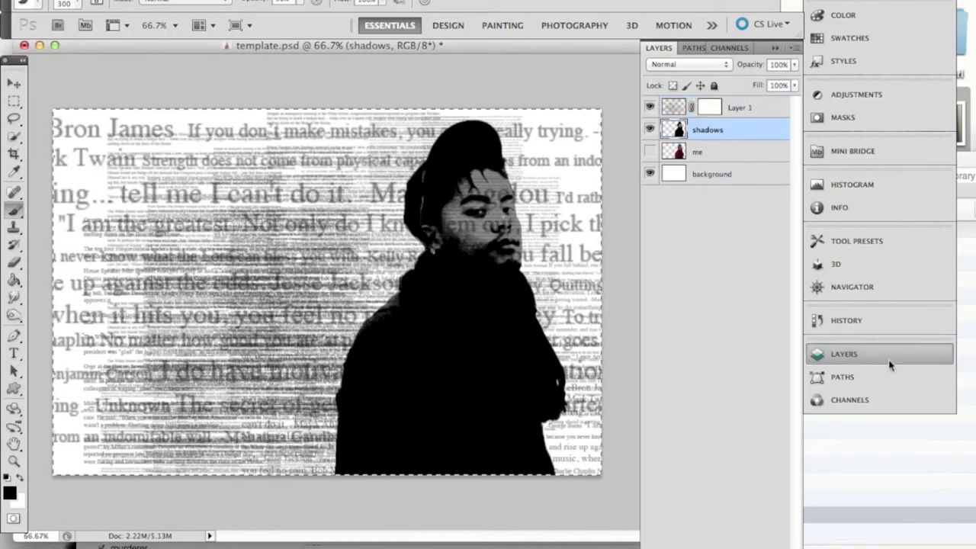
left_click(709, 108)
key("ctrl+v")
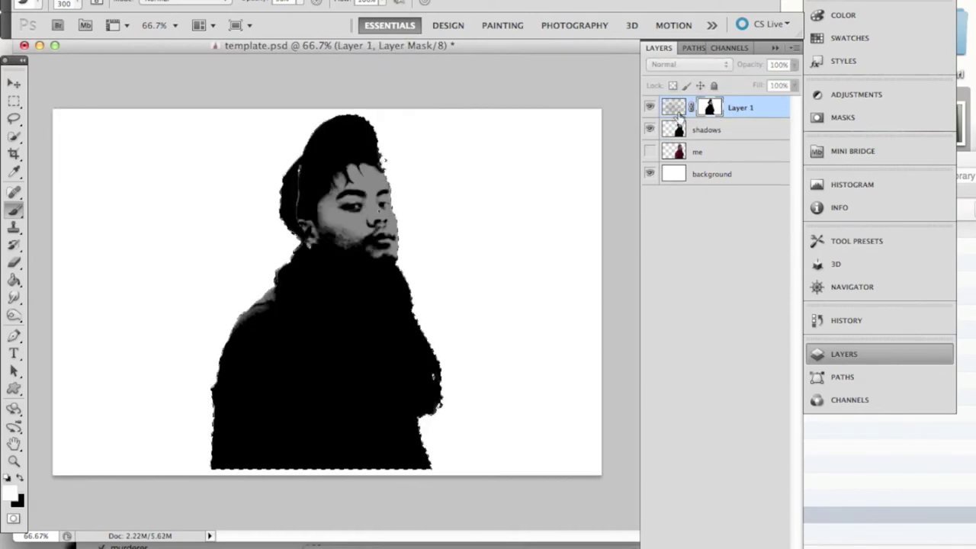
key("ctrl+i")
left_click(675, 112)
Give Layer 1 a yellow-to-red Gradient Overlay and soften the figure with a 125 px brush
right_click(763, 108)
left_click(811, 129)
left_click(860, 191)
key("bracketleft")
key("bracketleft")
key("bracketleft")
key("bracketleft")
key("bracketleft")
left_click_drag(297, 203, 323, 186)
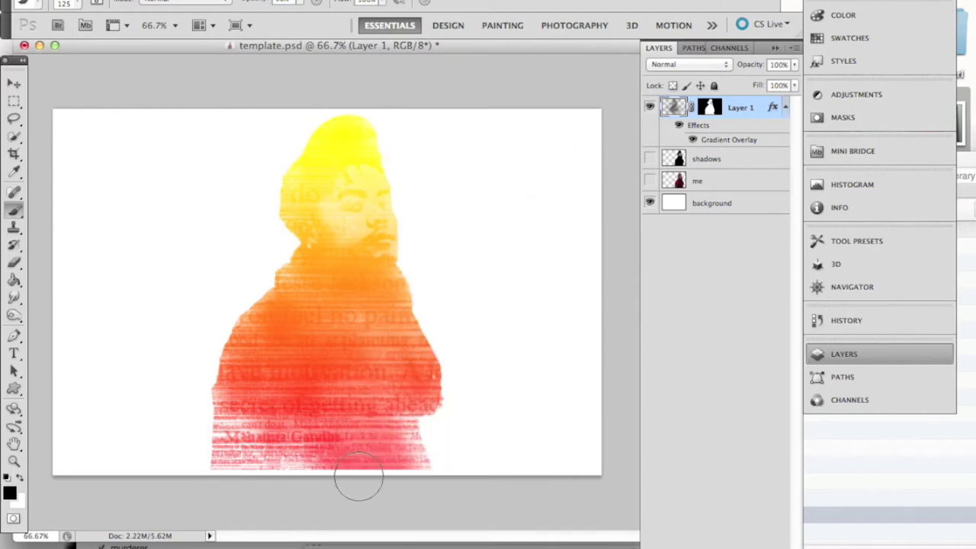
Repaint the figure's text and move the gradient text figure to the right
left_click_drag(328, 251, 212, 473)
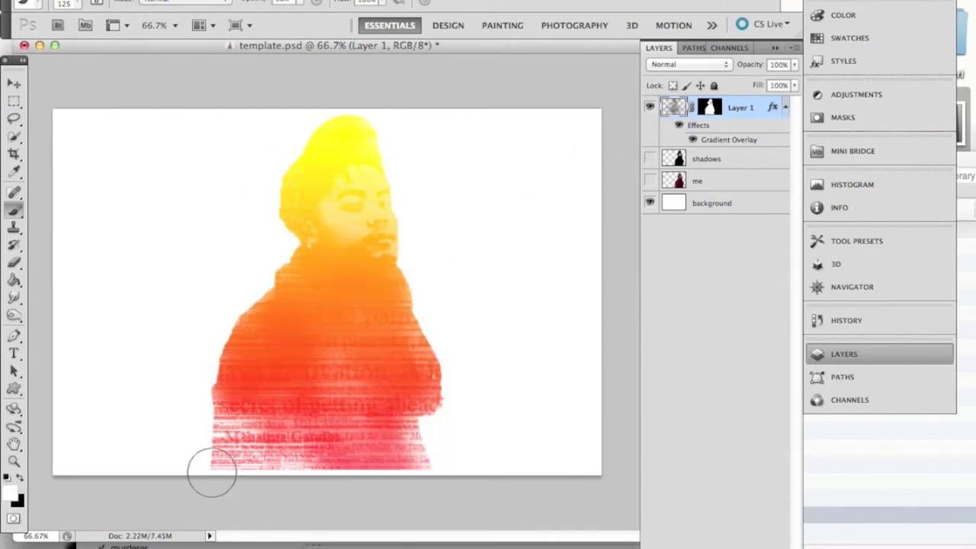
mouse_move(193, 281)
left_mouse_down()
mouse_move(356, 425)
mouse_move(305, 425)
mouse_move(342, 209)
left_mouse_up()
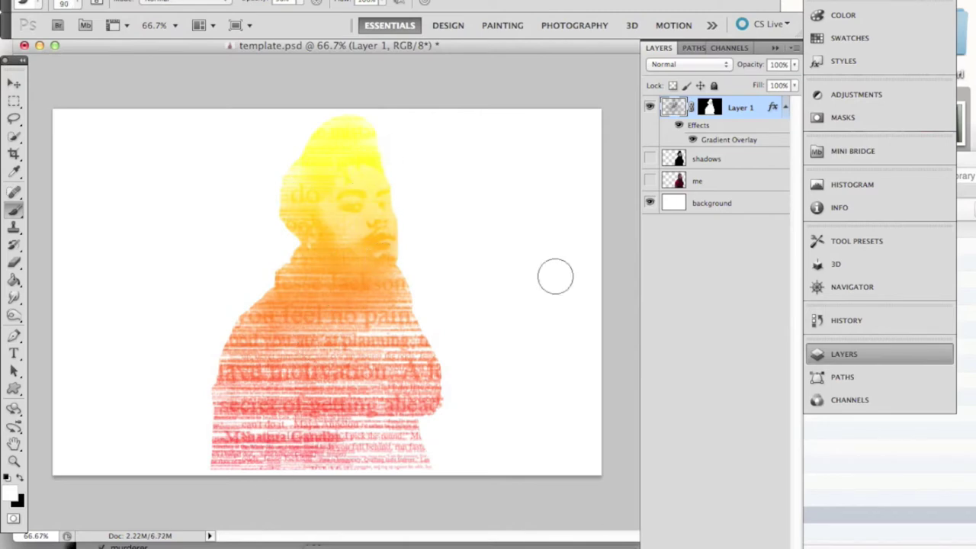
key("v")
left_click_drag(411, 290, 484, 303)
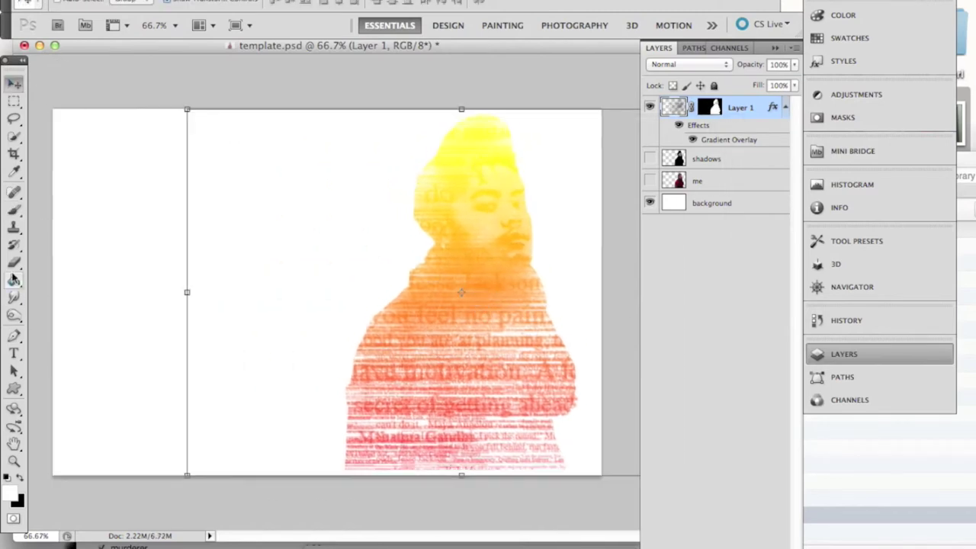
Stamp text copies on a new Layer 2 and copy Layer 1's Gradient Overlay onto it
key("b")
key("ctrl+shift+alt+n")
left_click(34, 4)
double_click(115, 167)
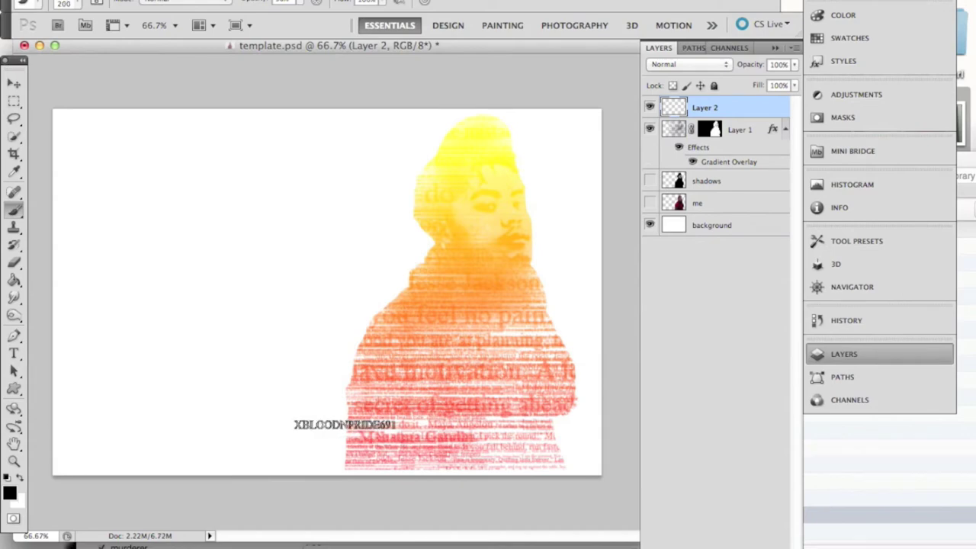
left_click(385, 421)
left_click(539, 351)
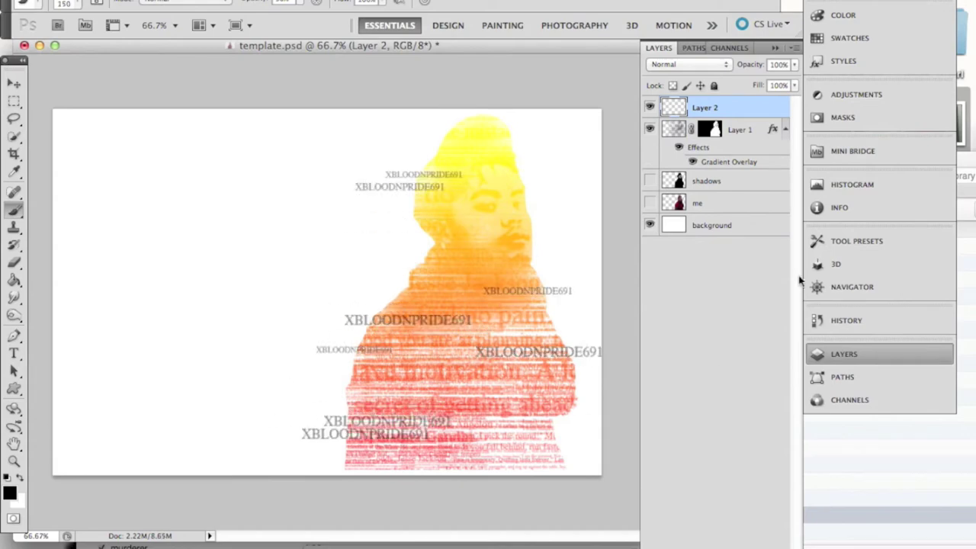
left_click_drag(772, 130, 705, 108)
left_click(14, 336)
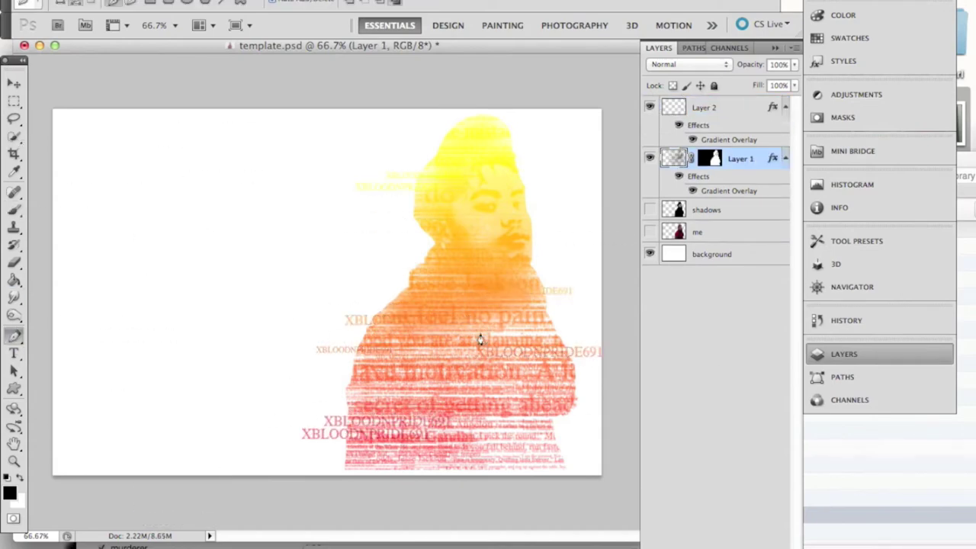
right_click(755, 158)
left_click(811, 178)
left_click(588, 180)
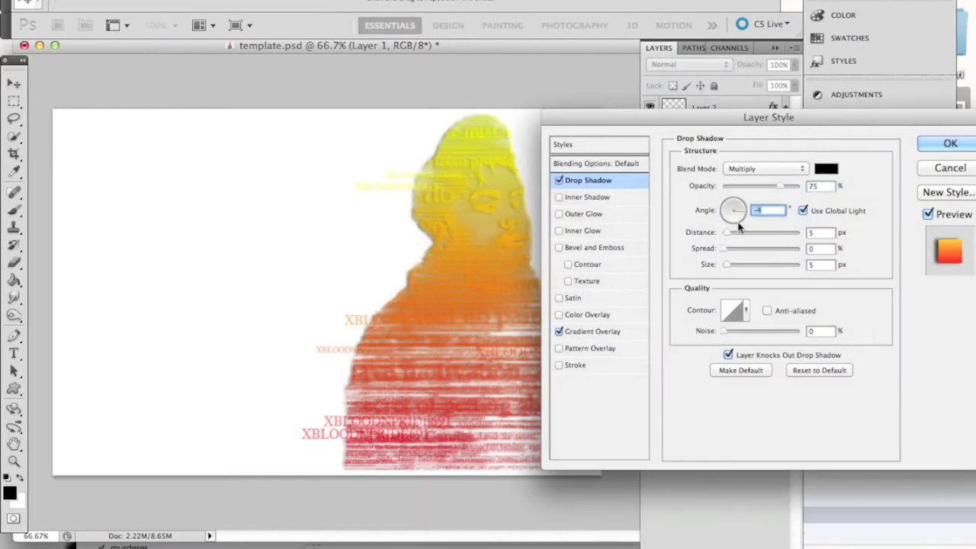
left_click_drag(728, 232, 760, 236)
mouse_move(736, 116)
left_mouse_down()
mouse_move(124, 384)
mouse_move(753, 126)
left_mouse_up()
left_click(576, 189)
left_click(600, 224)
left_click(724, 231)
left_click(689, 308)
left_click(834, 234)
left_click(781, 177)
left_click(809, 110)
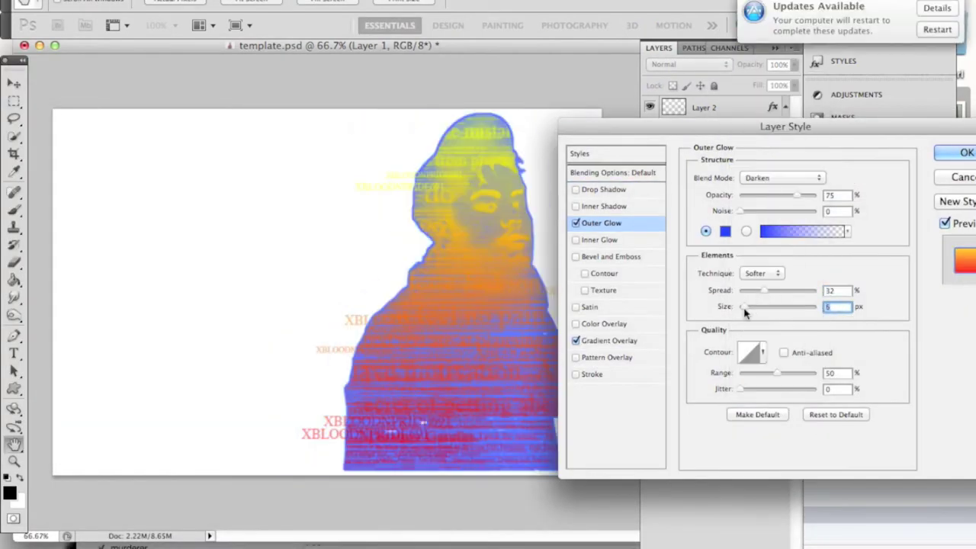
left_click_drag(724, 141, 679, 99)
key("Escape")
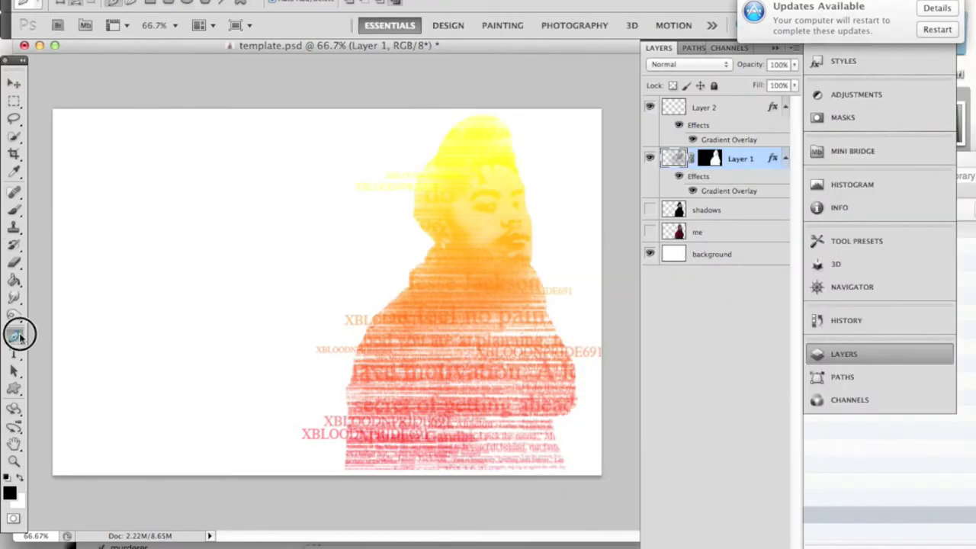
key("t")
left_click(204, 263)
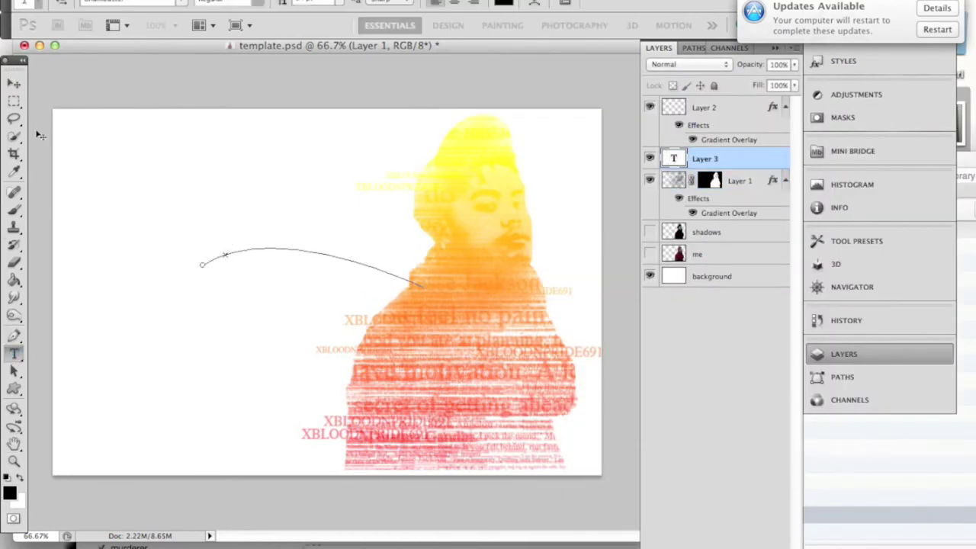
Set the first lyric 'I will try for my Micronesian Girl' along its curve
type("asdfasdf")
left_click(13, 86)
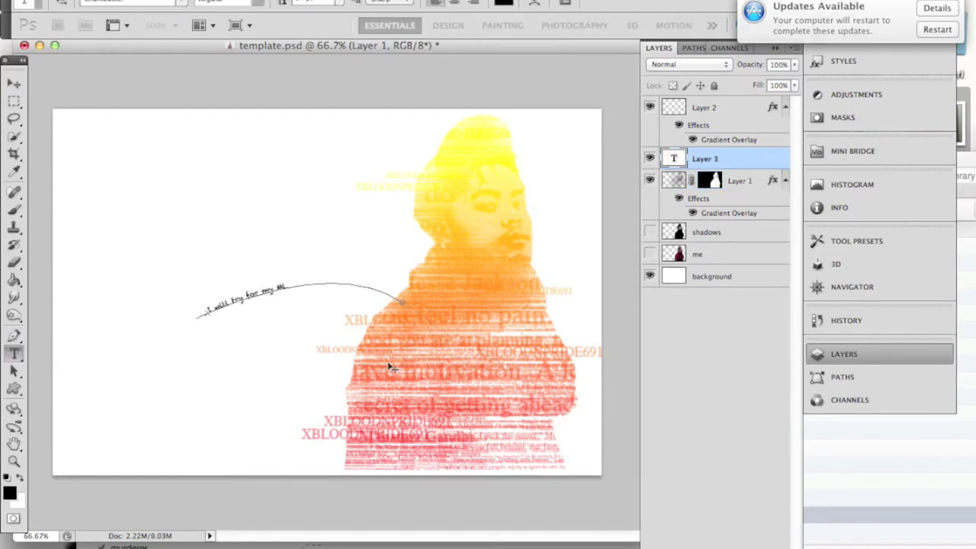
left_click(14, 82)
Draw a second curved path and set 'for my baby my Lady' along it
left_click(203, 347)
left_click_drag(447, 340, 571, 251)
key("t")
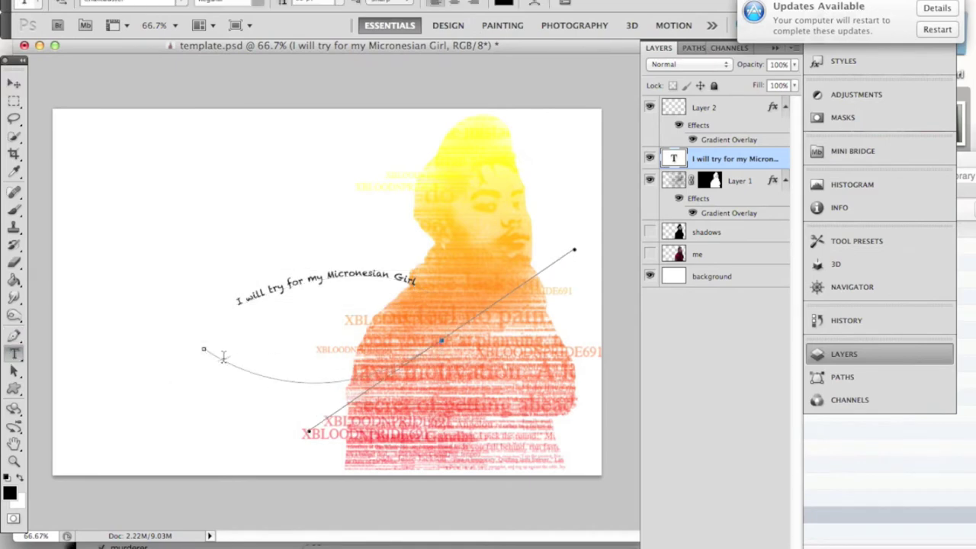
left_click(229, 357)
type("for my baby my Lady")
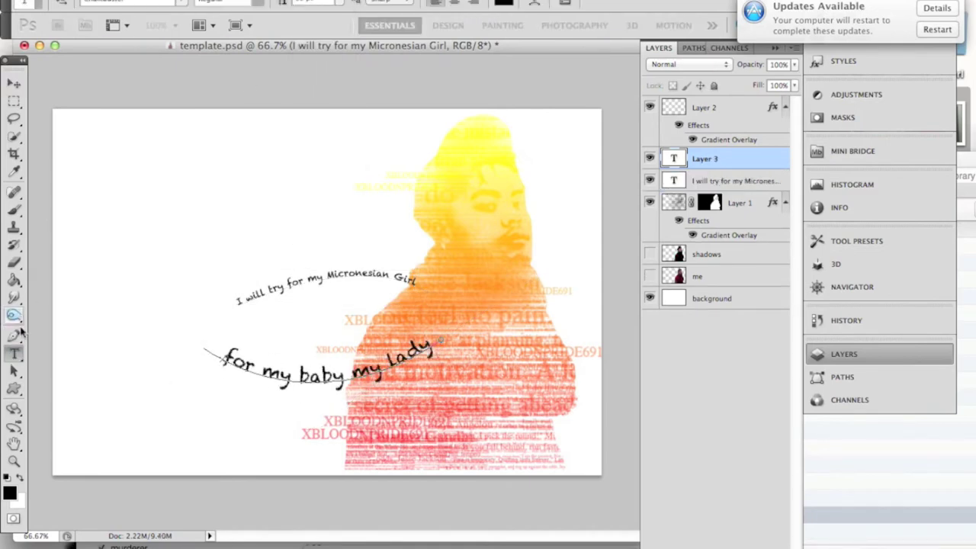
left_click(14, 334)
Draw a third curved path and set 'when you said you can be my' along it
left_click(125, 362)
left_click_drag(387, 329, 573, 430)
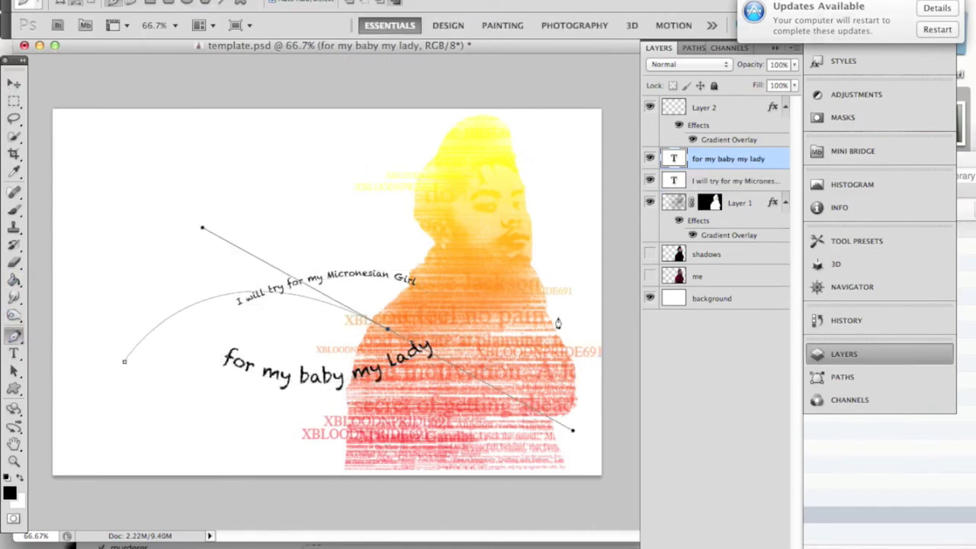
left_click_drag(292, 347, 458, 313)
key("t")
left_click(450, 316)
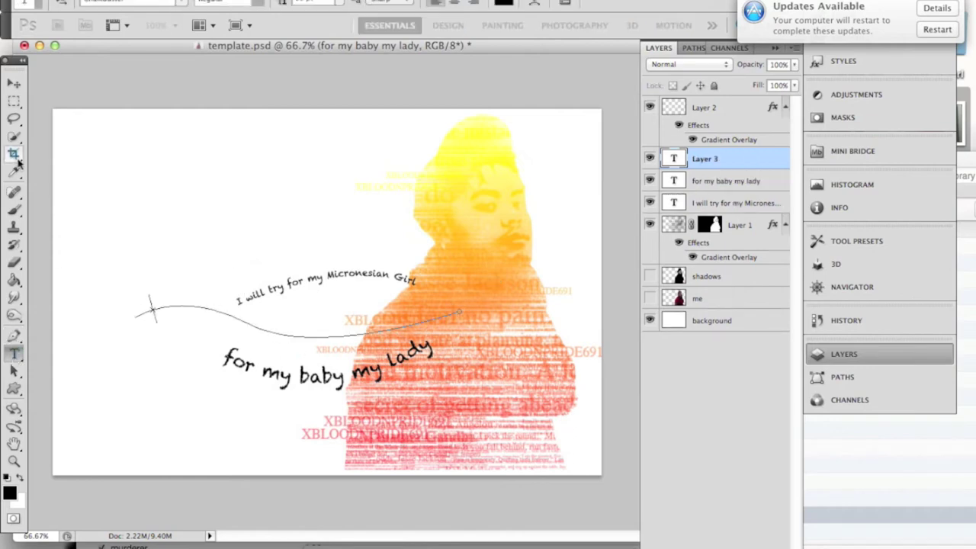
left_click(14, 82)
left_click(312, 175)
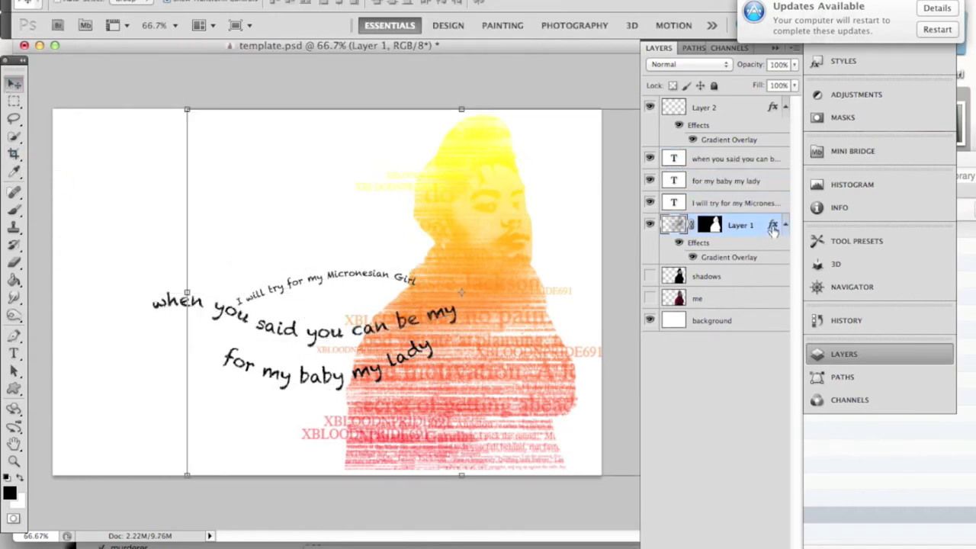
key("ctrl+z")
left_click(732, 225, "shift")
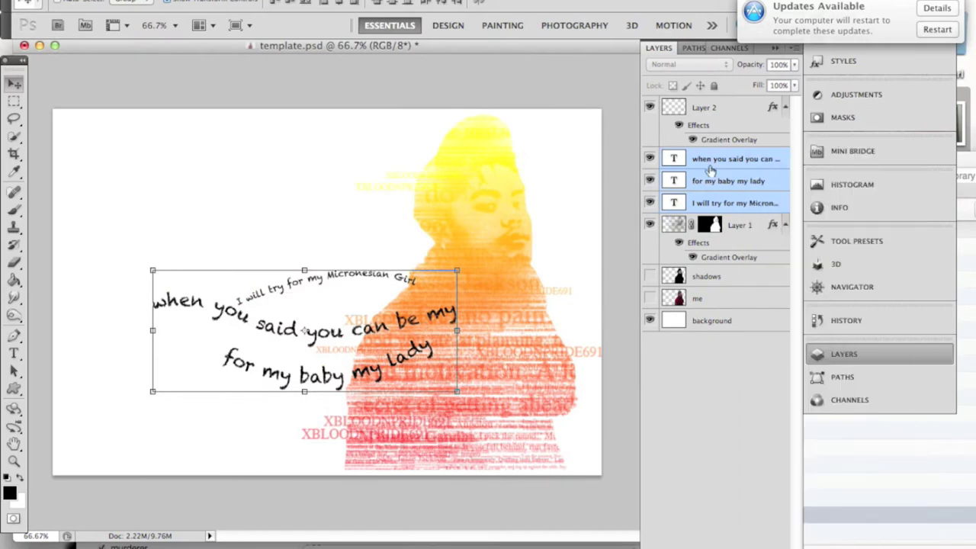
Merge the three lyric text layers into one and nudge it upward
left_click(706, 158, "shift")
right_click(747, 181)
left_click(770, 314)
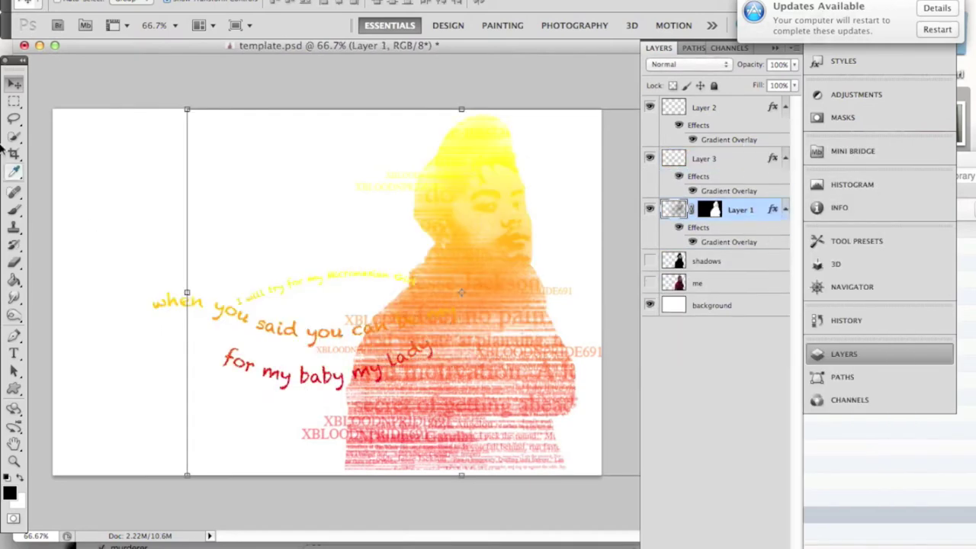
left_click_drag(244, 361, 238, 337)
Adjust the lyric layer's yellow-to-red Gradient Overlay angle and rotate the text slightly
double_click(729, 191)
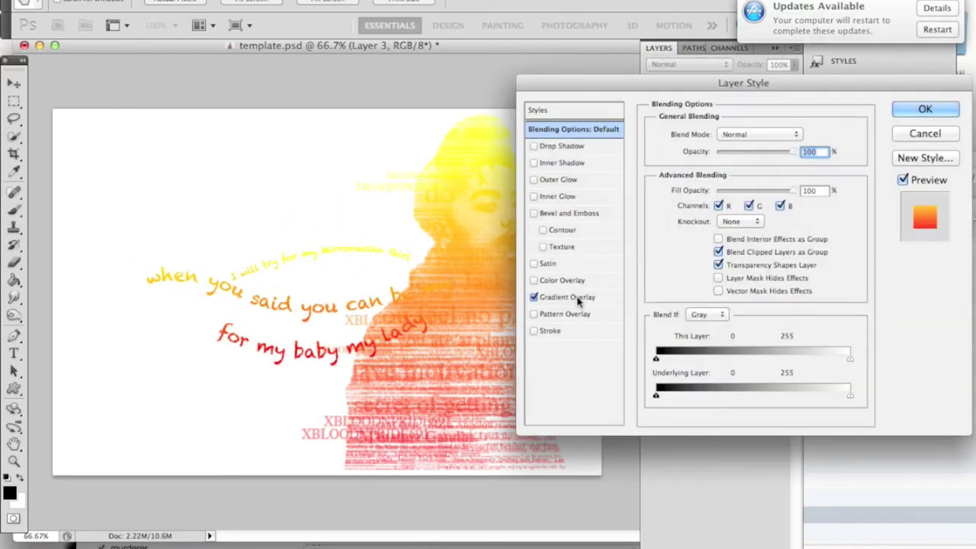
left_click_drag(703, 210, 712, 218)
key("Return")
key("ctrl+t")
mouse_move(133, 346)
left_mouse_down()
mouse_move(208, 362)
mouse_move(224, 289)
left_mouse_up()
key("Return")
key("e")
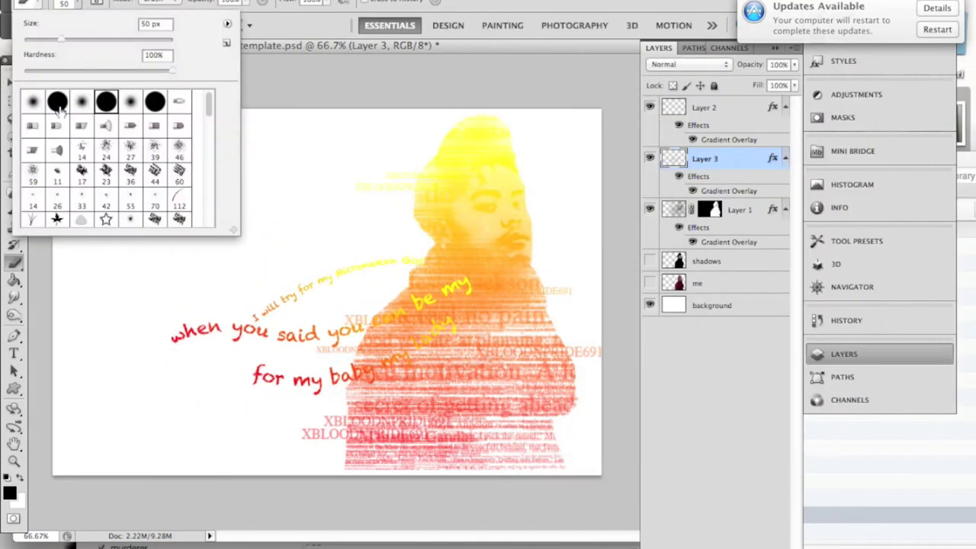
Try an offset move of the lyric text, then undo it
key("v")
left_click_drag(248, 329, 287, 326)
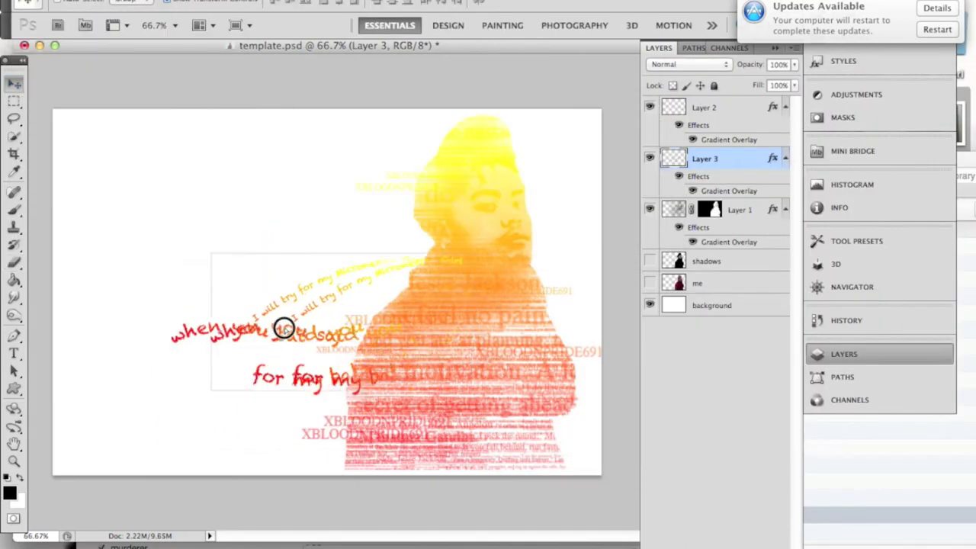
key("ctrl+z")
key("alt+[")
key("e")
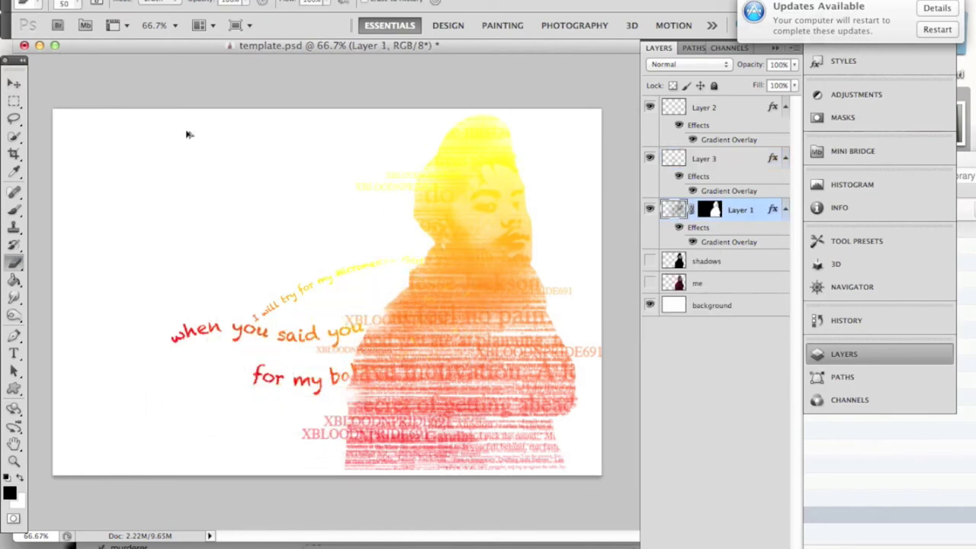
Set the eraser to a large splatter brush at 600 px
right_click(153, 86)
scroll(115, 152, "down", 3)
key("alt+]")
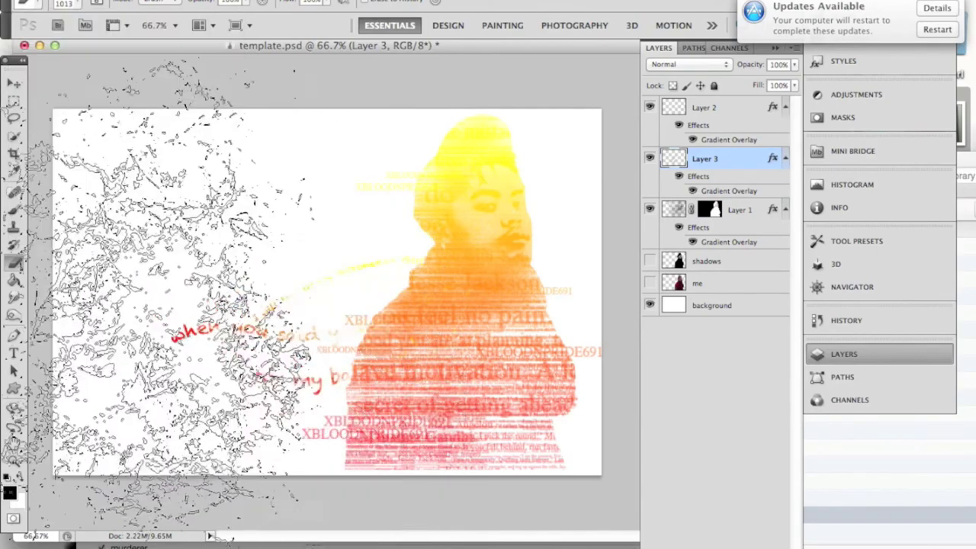
key("alt+[")
key("alt+]")
key("alt+[")
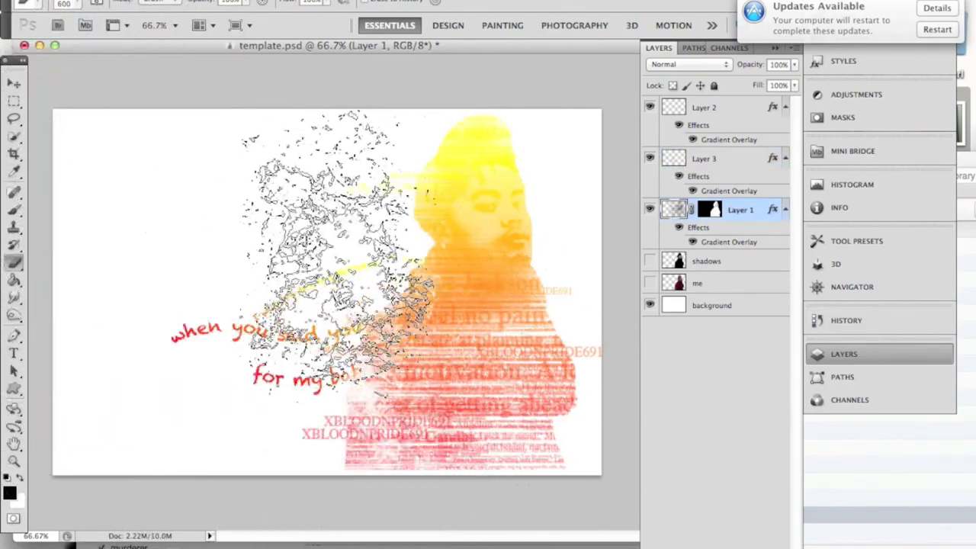
key("alt+]")
key("alt+]")
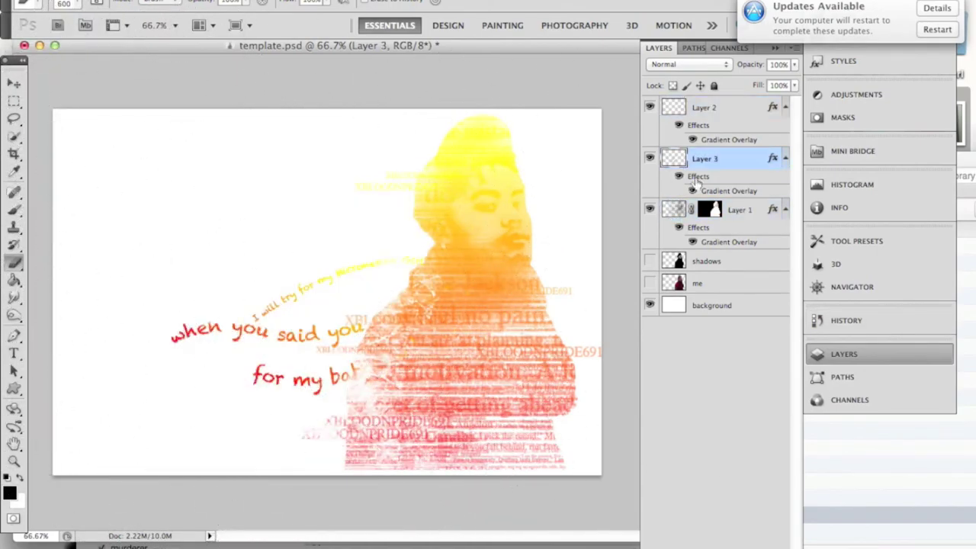
Select the lyric text layer and nudge the text slightly
left_click(703, 158)
key("v")
left_click_drag(228, 331, 238, 339)
key("alt+comma")
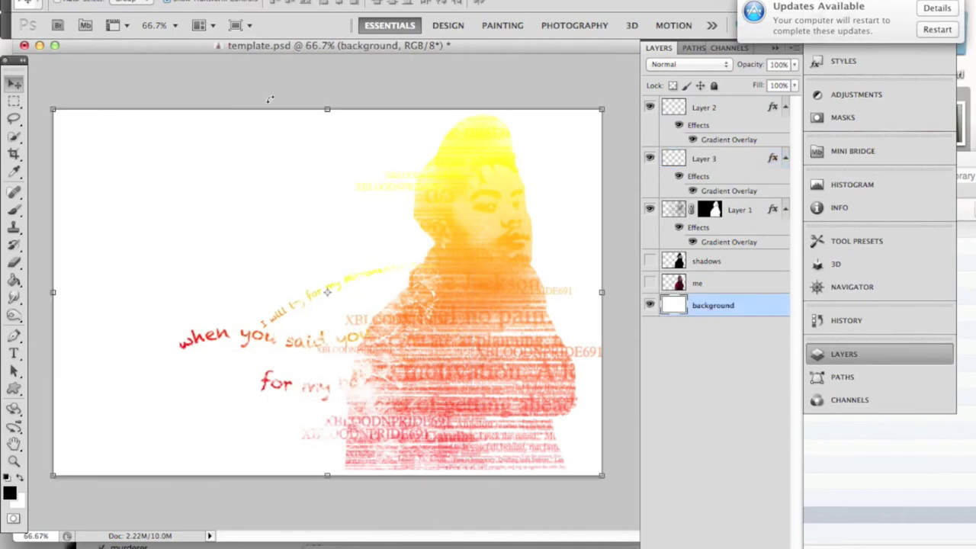
On a new layer, draw a vertical margin path on the left and stroke it in pink
key("p")
key("ctrl+shift+alt+n")
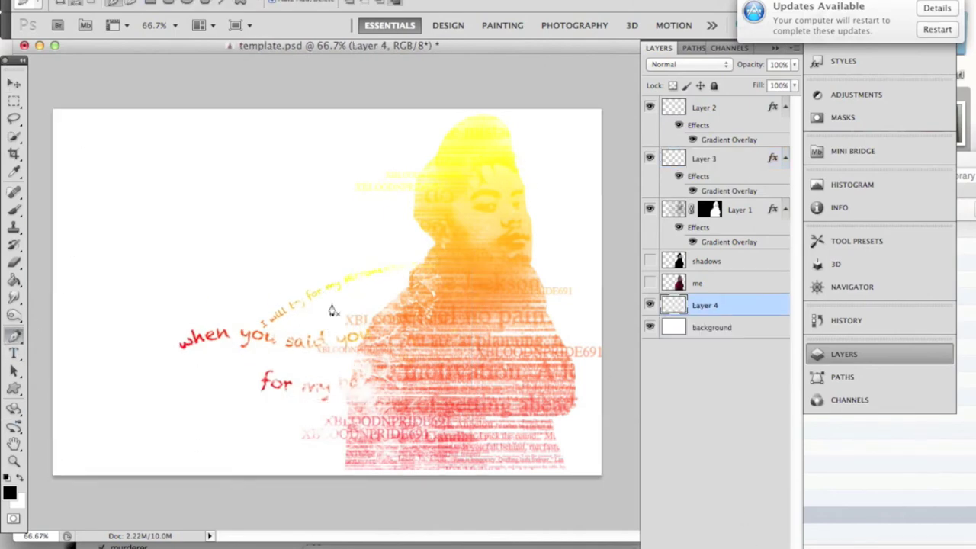
left_click(126, 505, "shift")
key("b")
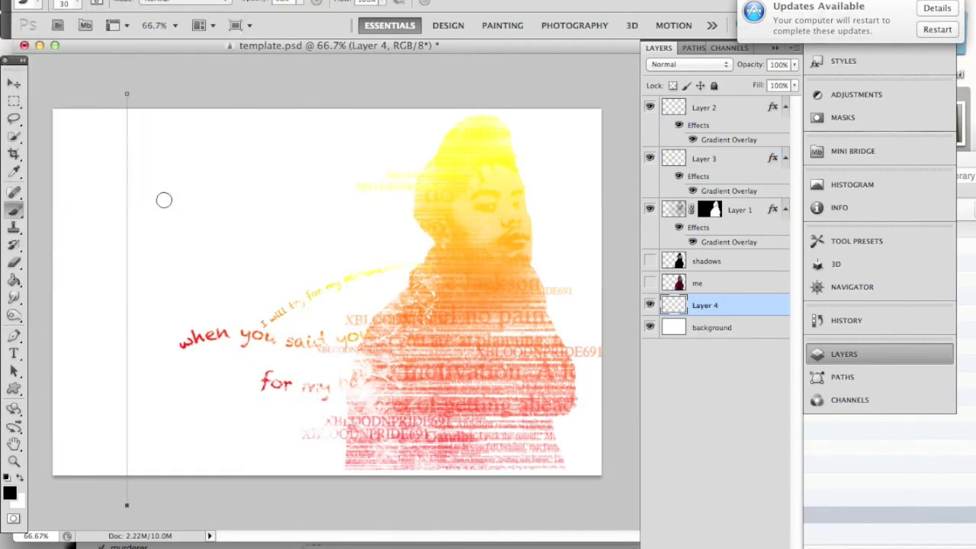
right_click(227, 107)
left_click(284, 209)
left_click(588, 250)
left_click(10, 493)
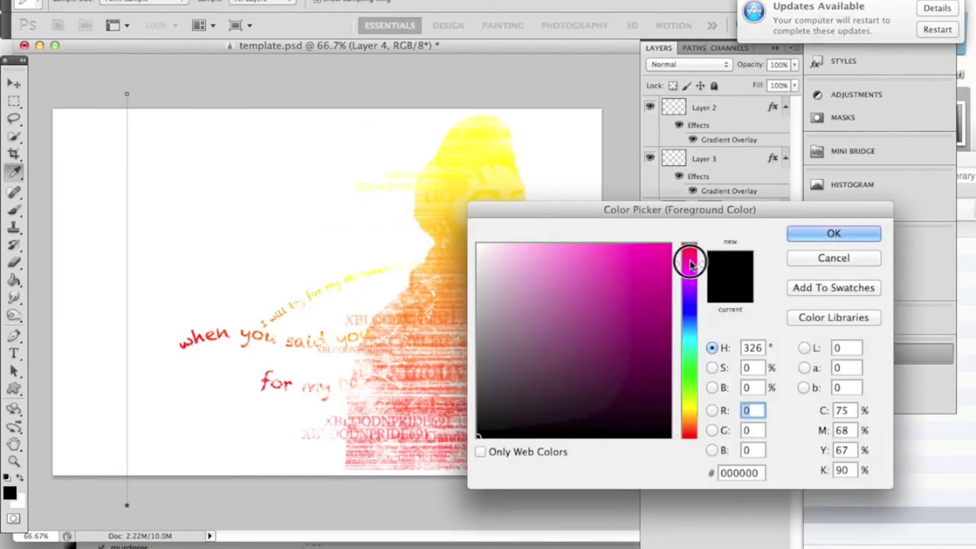
left_click(817, 234)
left_click(124, 2)
right_click(102, 324)
left_click(145, 421)
Undo the pink stroke and re-stroke the margin line with a thinner brush
key("ctrl+z")
left_click(72, 3)
key("Return")
right_click(127, 145)
left_click(176, 236)
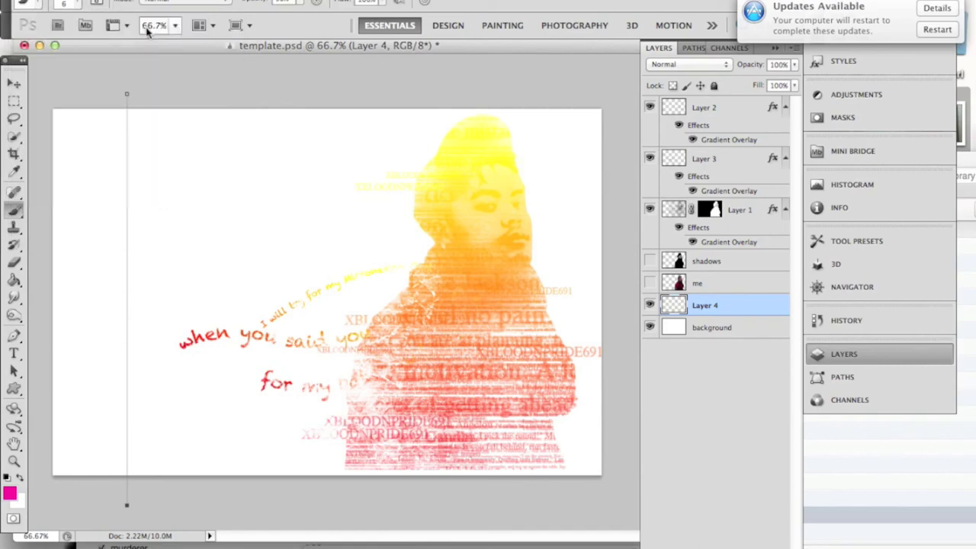
key("Return")
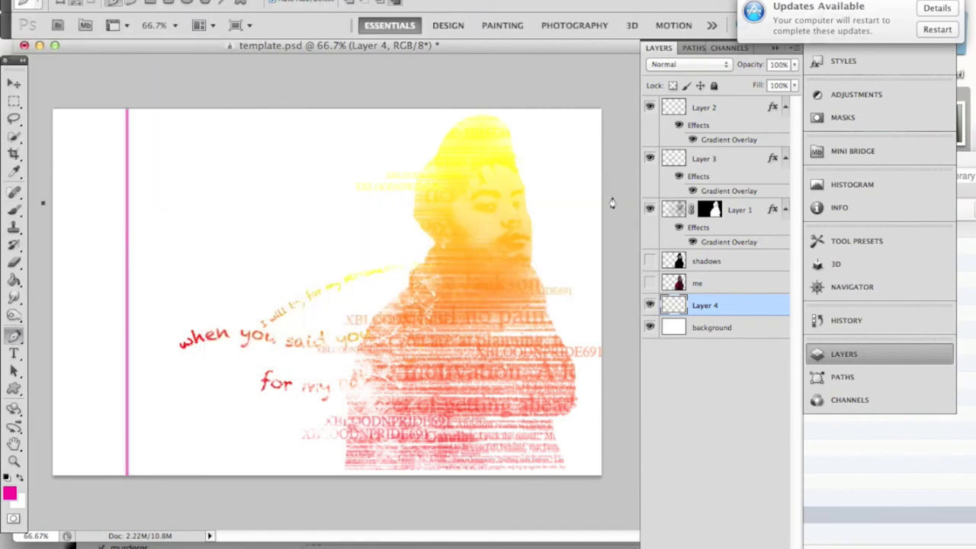
Switch the painting colour to bright blue and stroke the top horizontal ruled lines
left_click(17, 501)
left_click(667, 248)
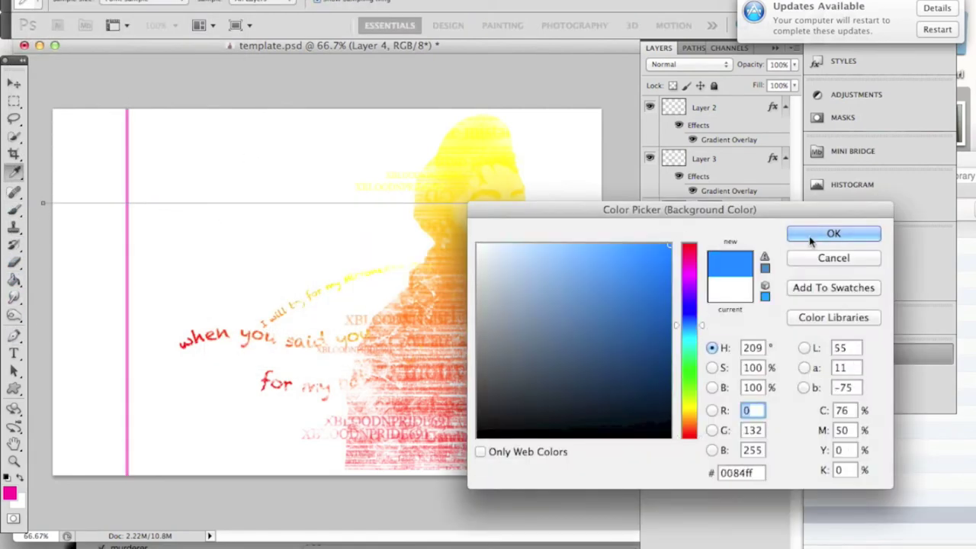
left_click(804, 231)
key("x")
key("Return")
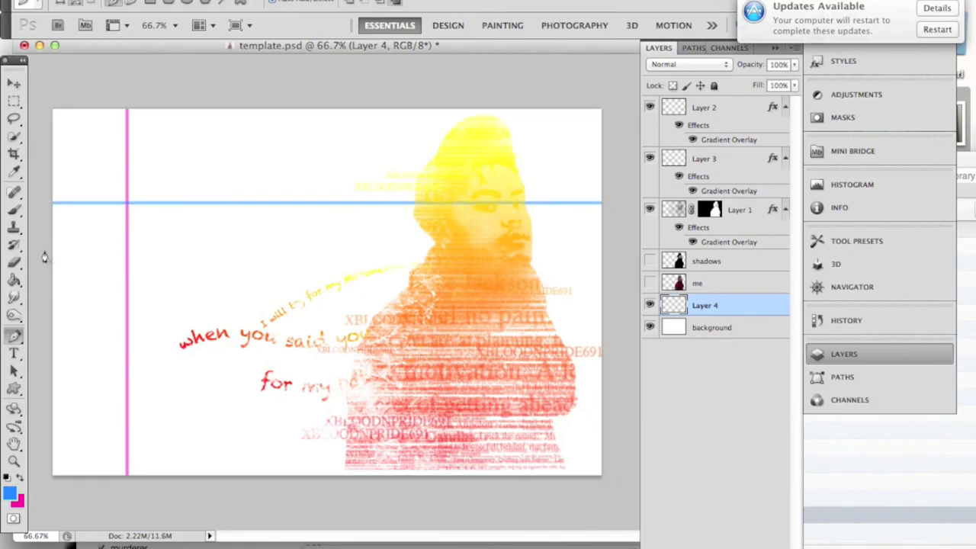
right_click(478, 223)
left_click(524, 327)
key("Return")
Draw and stroke more evenly spaced blue ruled lines down toward the bottom
right_click(393, 223)
left_click(425, 362)
key("Return")
left_click(40, 362)
left_click(617, 362, "shift")
right_click(534, 327)
left_click(588, 429)
key("Return")
left_click(626, 420, "shift")
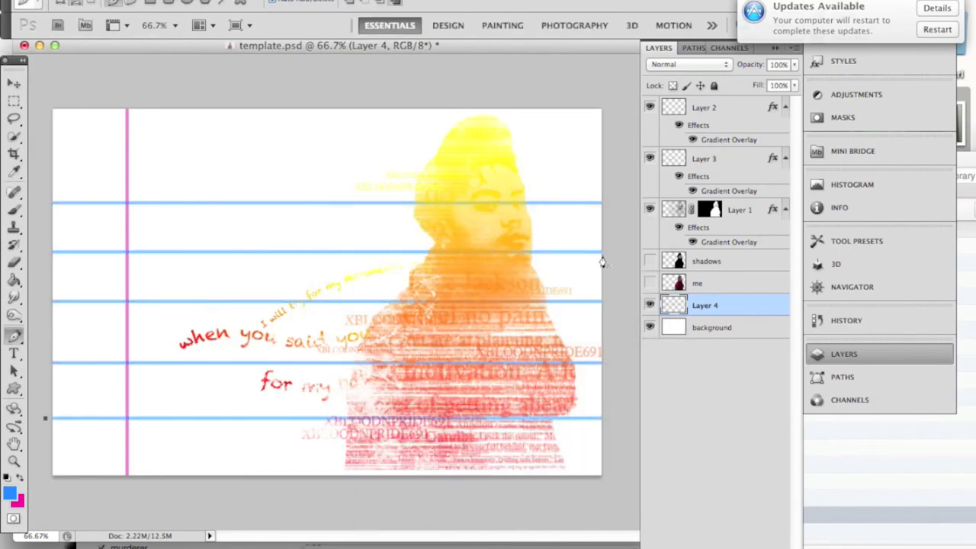
Type 'My Micronesian Girl' near the top left, commit it, and choose File > Save As
left_click(141, 192)
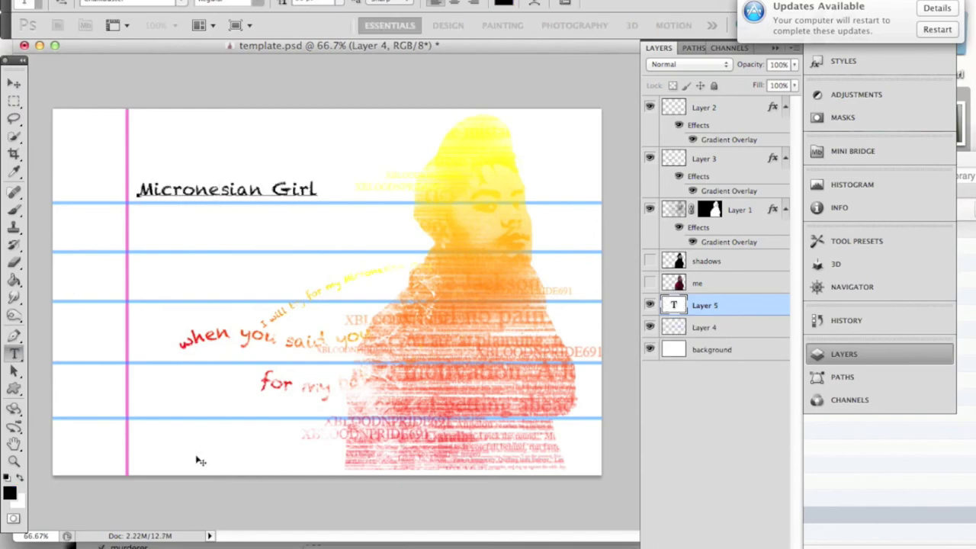
type("My")
left_click(13, 82)
left_click(122, 4)
left_click(153, 214)
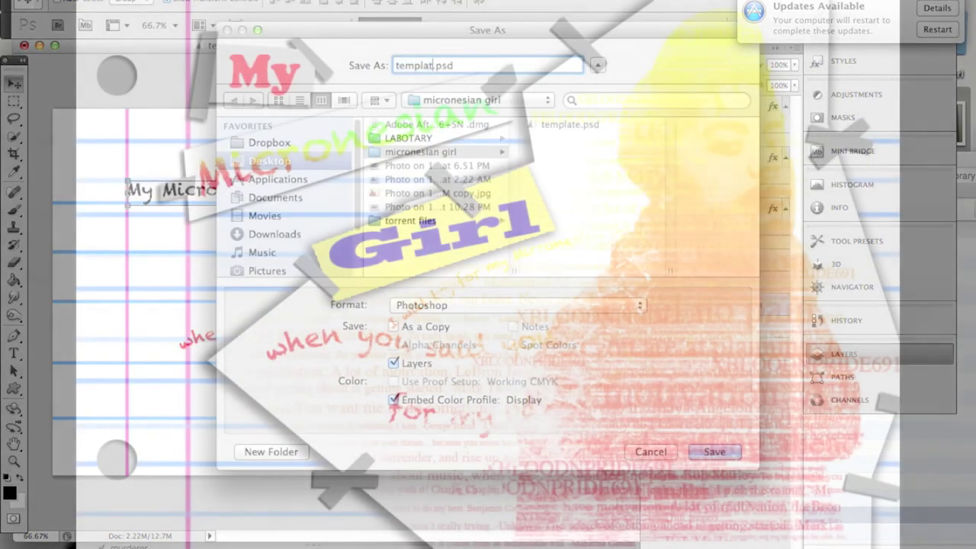